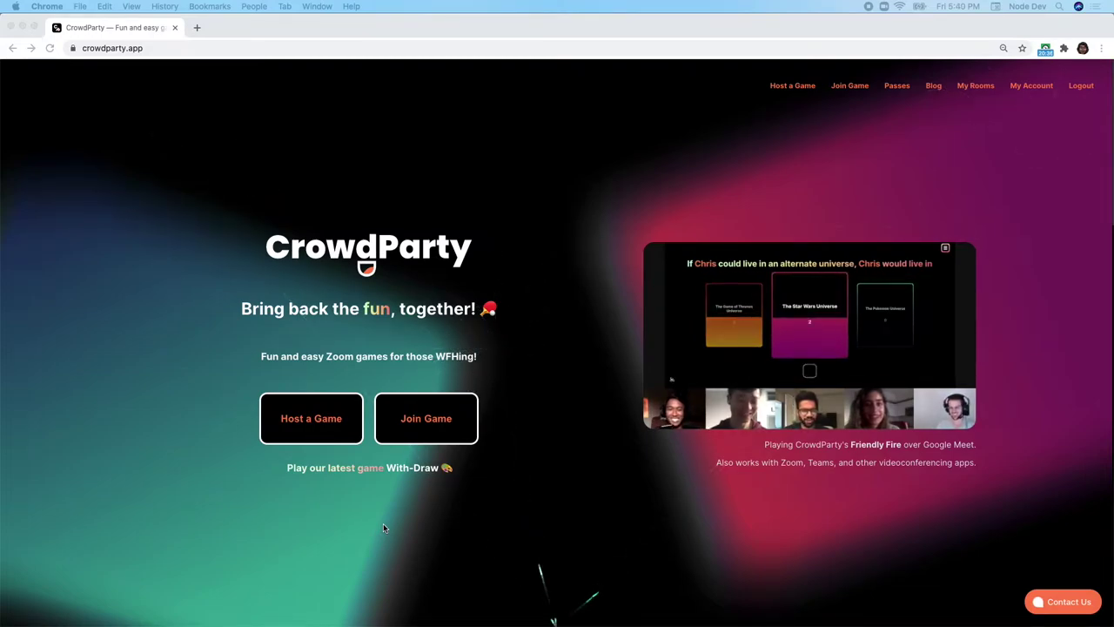
- Choose Host a Game on the CrowdParty home page
{"action": "left_click", "coordinate": [285, 429]}
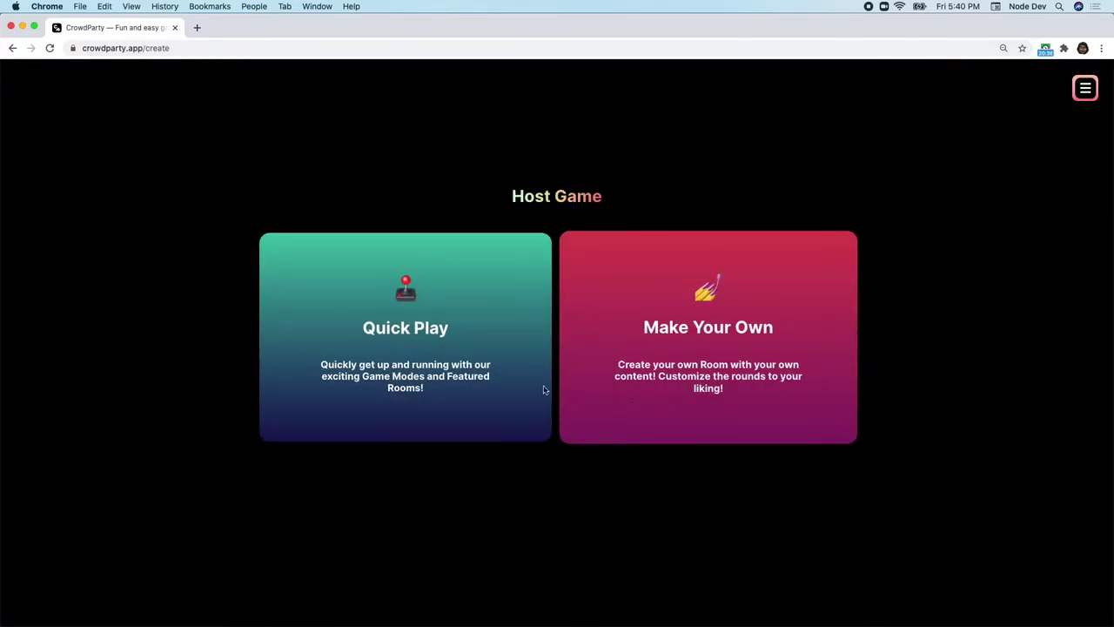
- Browse the Quick Play featured parties and room list, then select the Year 2020 party
{"action": "left_click", "coordinate": [405, 418]}
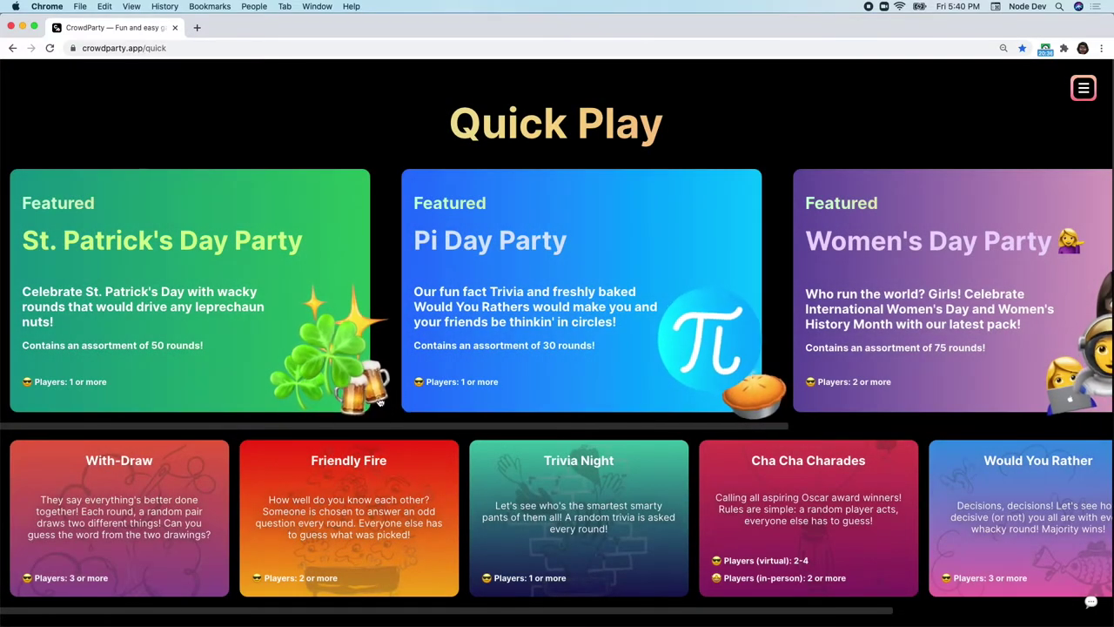
{"action": "scroll", "coordinate": [769, 360], "scroll_direction": "right", "scroll_amount": 5}
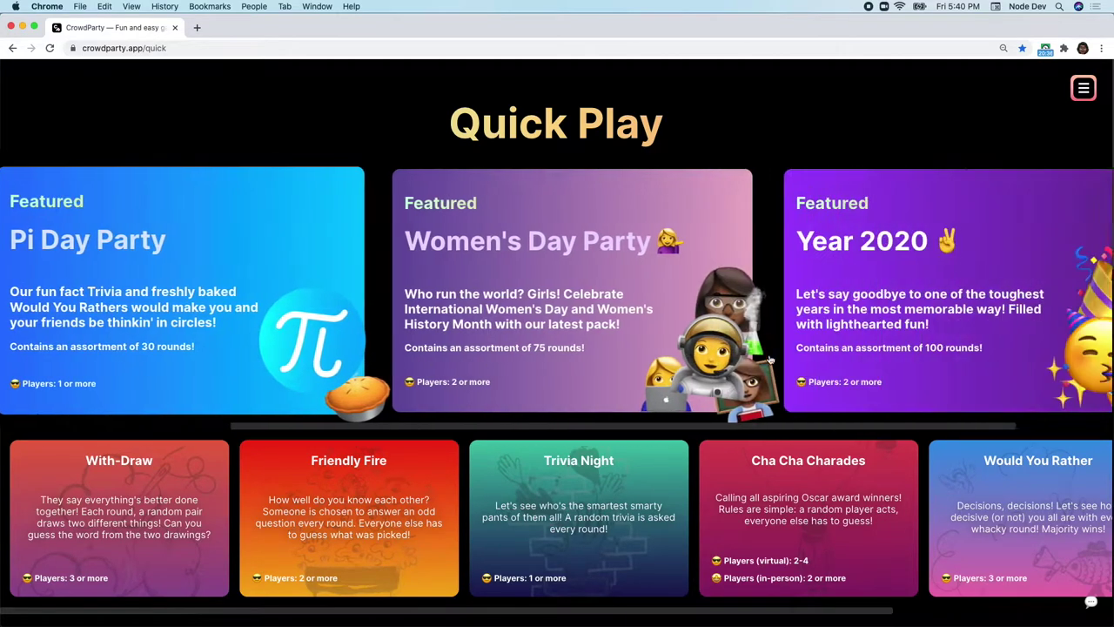
{"action": "scroll", "coordinate": [191, 536], "scroll_direction": "down", "scroll_amount": 2}
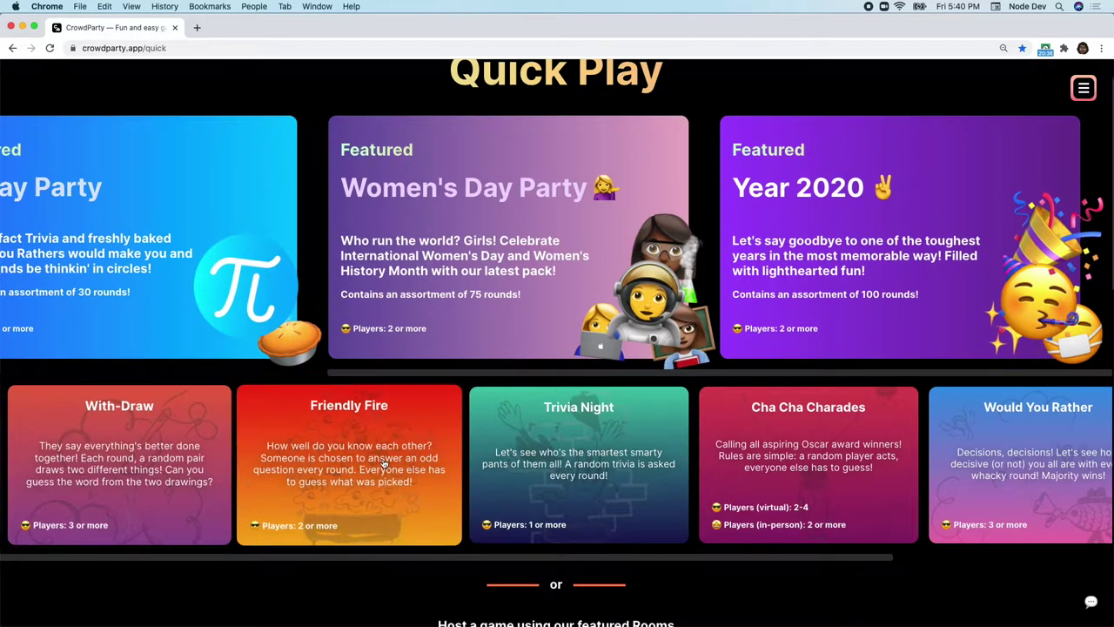
{"action": "scroll", "coordinate": [610, 470], "scroll_direction": "right", "scroll_amount": 3}
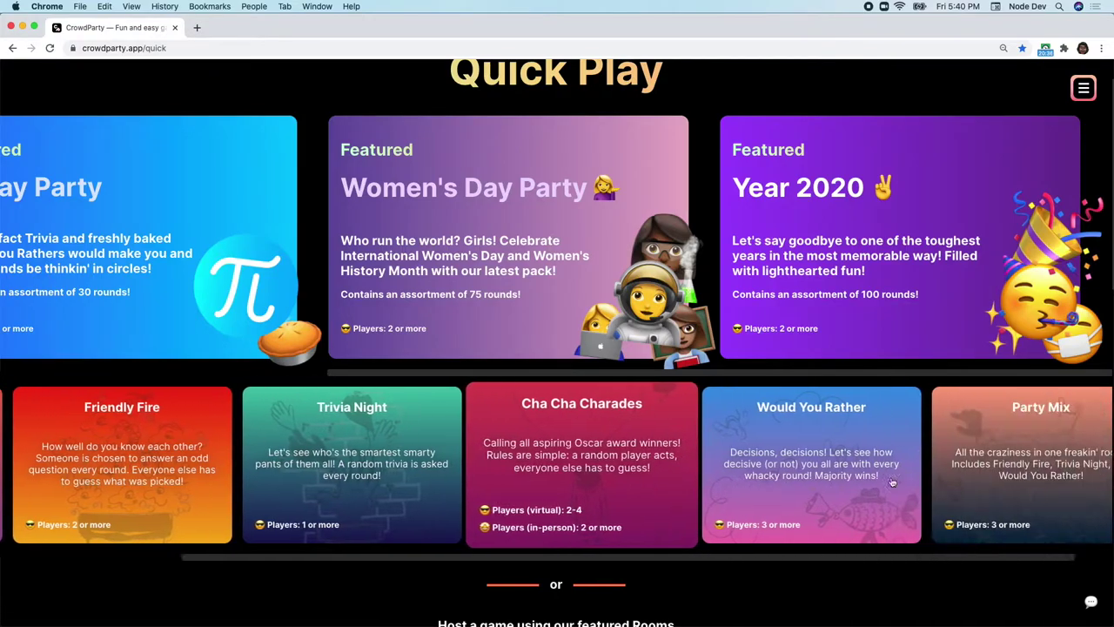
{"action": "scroll", "coordinate": [670, 498], "scroll_direction": "down", "scroll_amount": 1}
{"action": "scroll", "coordinate": [652, 505], "scroll_direction": "down", "scroll_amount": 2}
{"action": "scroll", "coordinate": [634, 512], "scroll_direction": "down", "scroll_amount": 2}
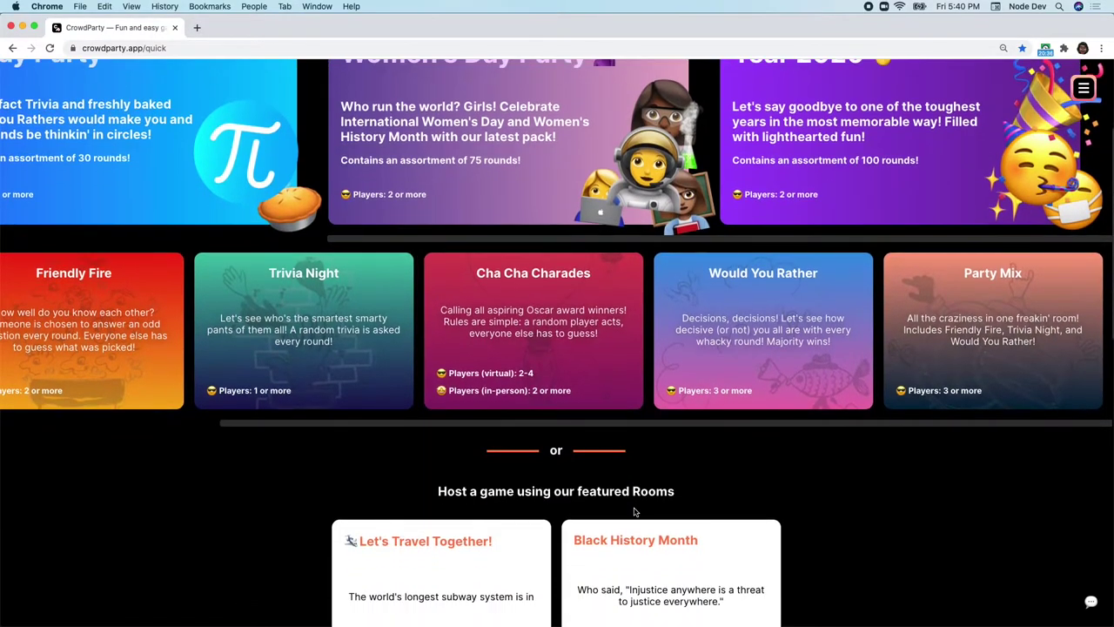
{"action": "scroll", "coordinate": [635, 512], "scroll_direction": "down", "scroll_amount": 5}
{"action": "scroll", "coordinate": [634, 512], "scroll_direction": "down", "scroll_amount": 4}
{"action": "scroll", "coordinate": [634, 512], "scroll_direction": "down", "scroll_amount": 4}
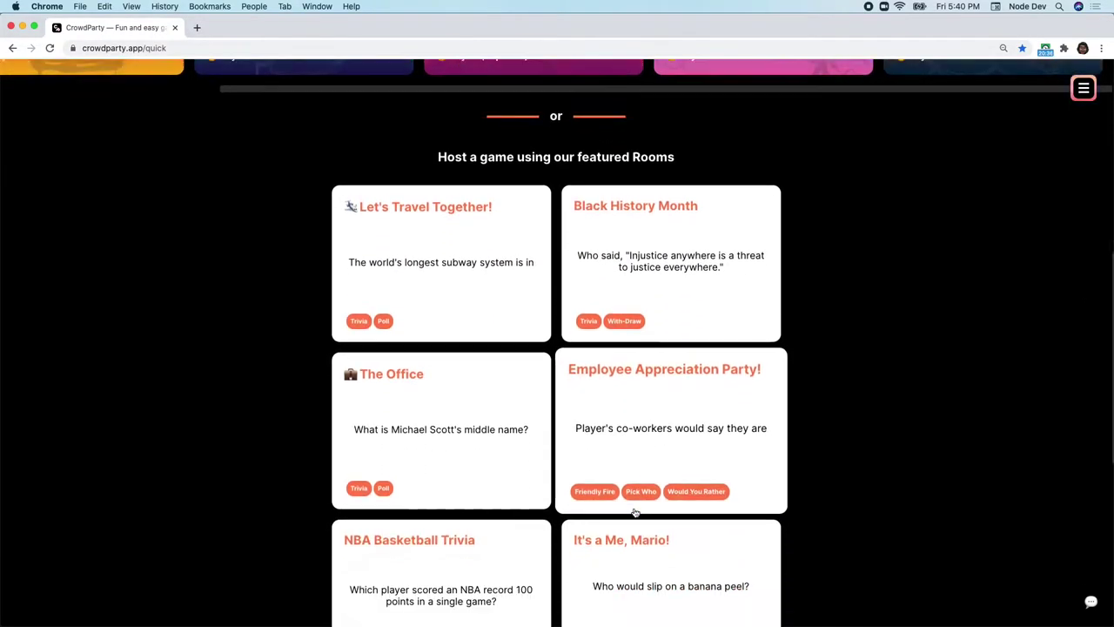
{"action": "scroll", "coordinate": [635, 512], "scroll_direction": "down", "scroll_amount": 6}
{"action": "scroll", "coordinate": [635, 512], "scroll_direction": "down", "scroll_amount": 2}
{"action": "scroll", "coordinate": [634, 512], "scroll_direction": "down", "scroll_amount": 8}
{"action": "scroll", "coordinate": [635, 512], "scroll_direction": "up", "scroll_amount": 3}
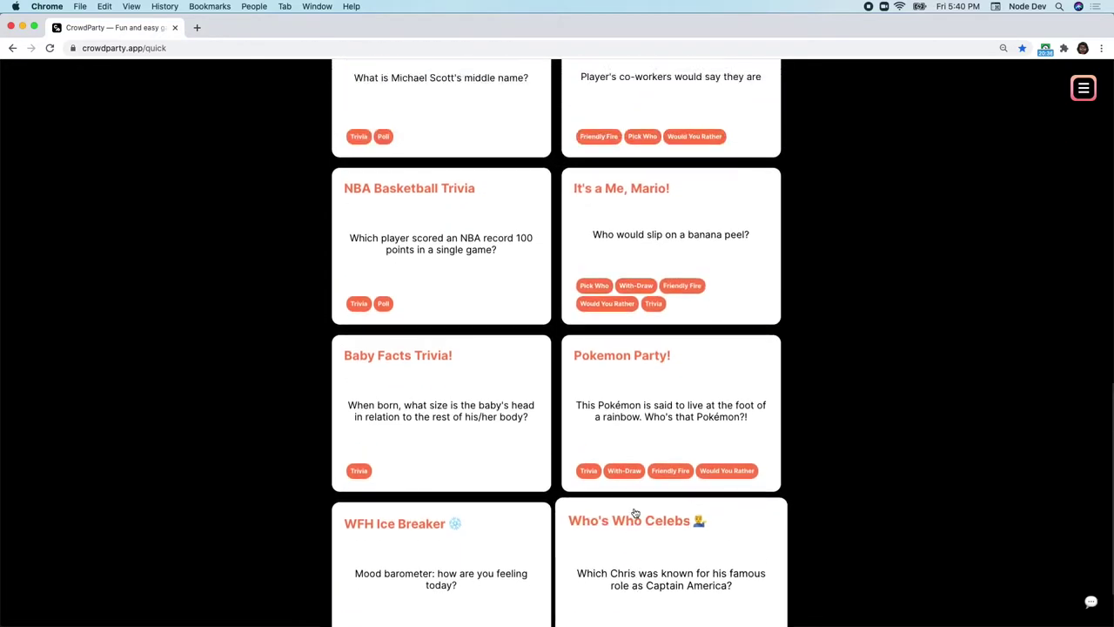
{"action": "scroll", "coordinate": [634, 512], "scroll_direction": "up", "scroll_amount": 15}
{"action": "scroll", "coordinate": [635, 512], "scroll_direction": "up", "scroll_amount": 12}
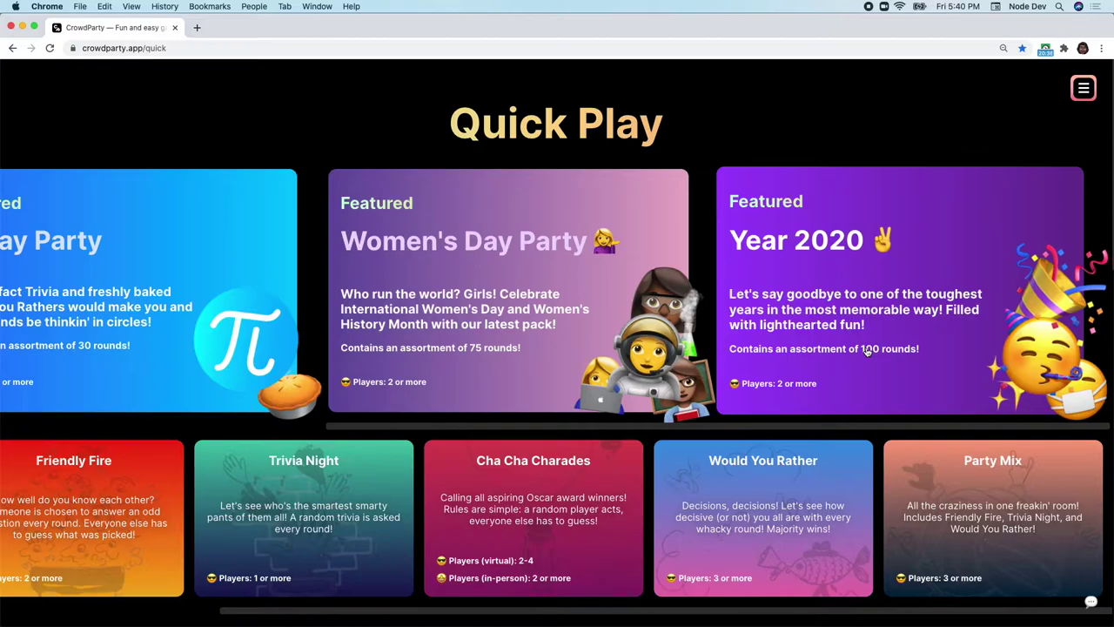
{"action": "left_click", "coordinate": [867, 350]}
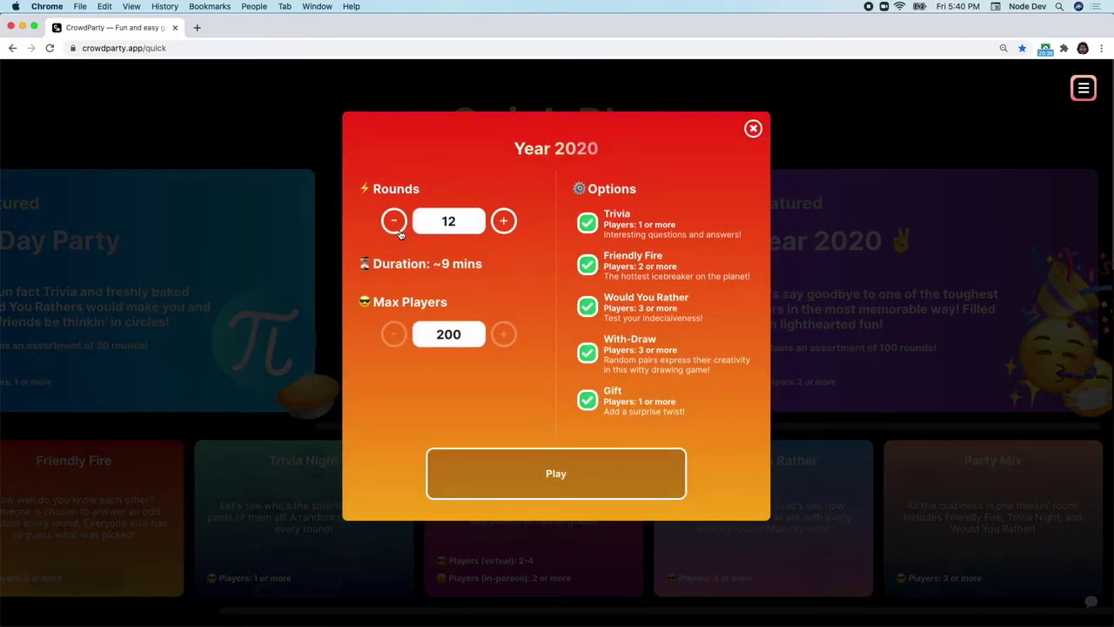
- Keep the Year 2020 game at 12 rounds and create the room
{"action": "left_click", "coordinate": [510, 224]}
{"action": "left_click", "coordinate": [396, 221]}
{"action": "left_click", "coordinate": [551, 473]}
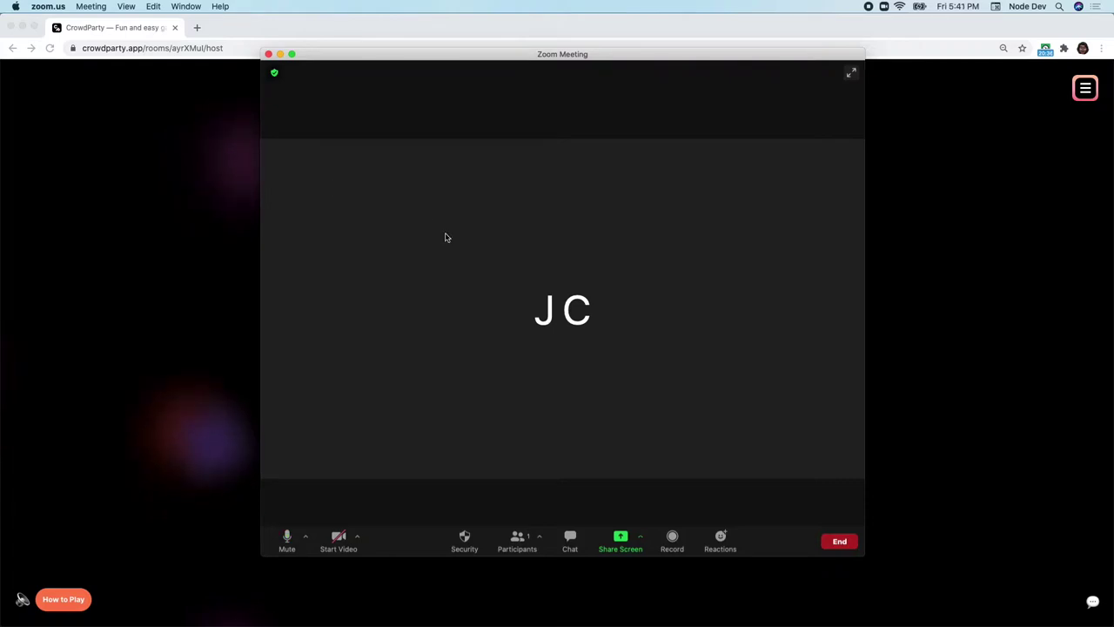
- Share the Google Chrome – CrowdParty window through Zoom's Share Screen
{"action": "left_click", "coordinate": [620, 539]}
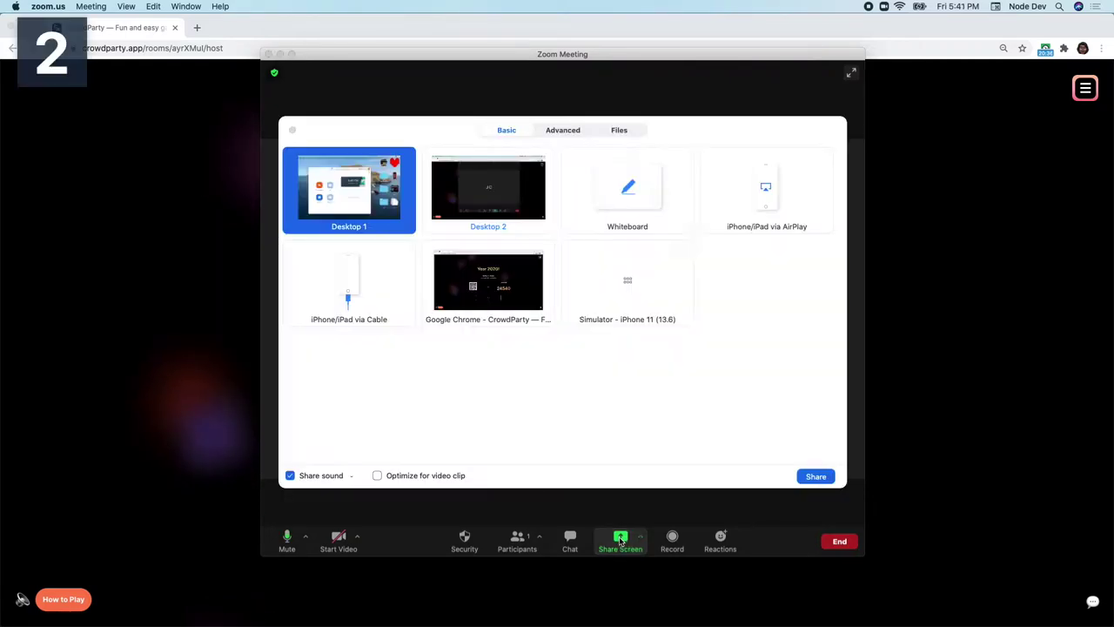
{"action": "left_click", "coordinate": [493, 295]}
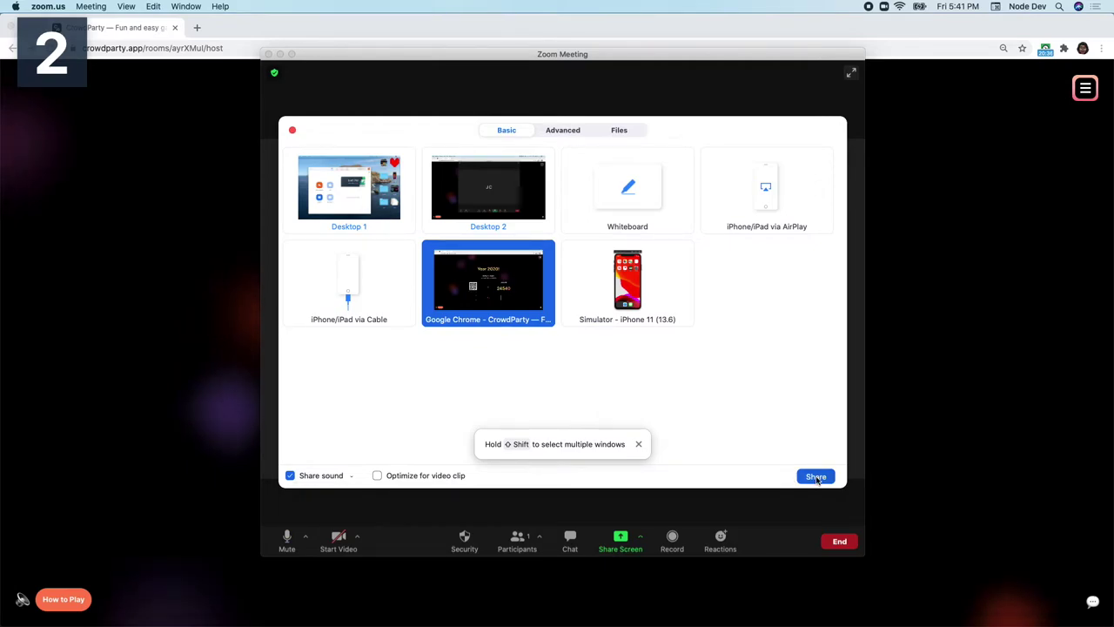
{"action": "left_click", "coordinate": [816, 477]}
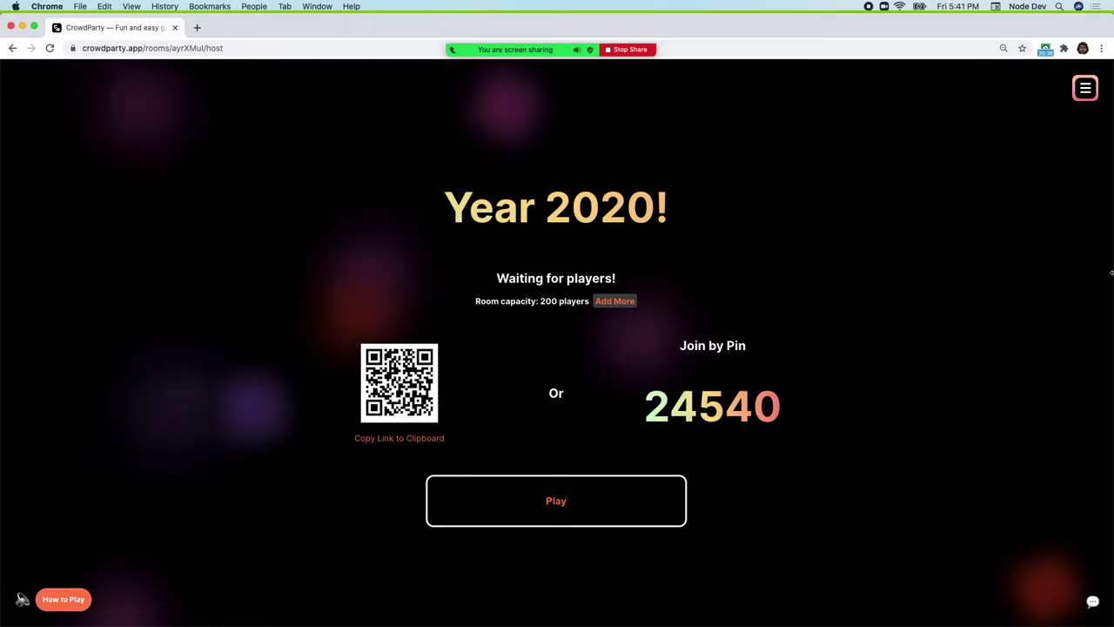
- Narrow the Chrome window so the iPhone Simulator shows beside it
{"action": "left_click_drag", "start_coordinate": [1111, 272], "coordinate": [859, 259]}
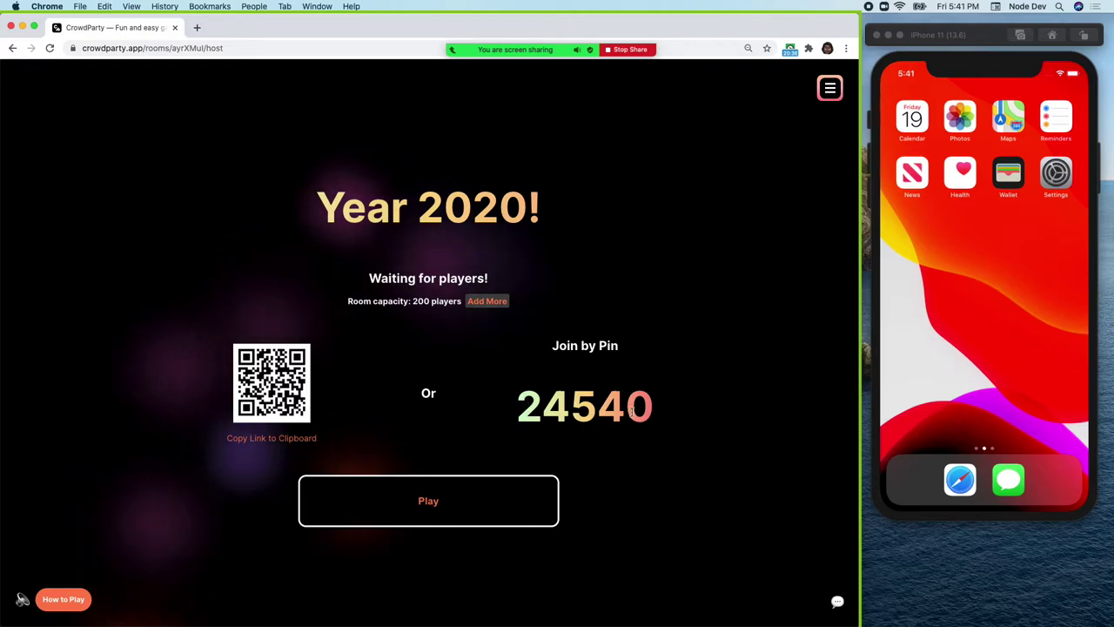
- Open CrowdParty on the simulated iPhone and enter room PIN 24540
{"action": "left_click", "coordinate": [949, 473]}
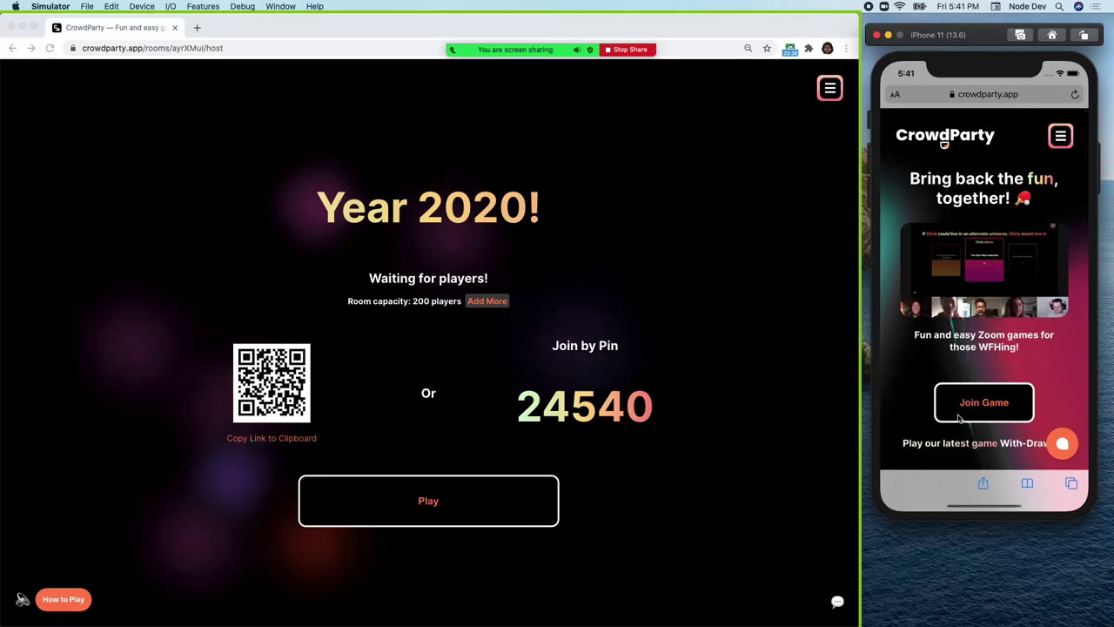
{"action": "left_click", "coordinate": [958, 419]}
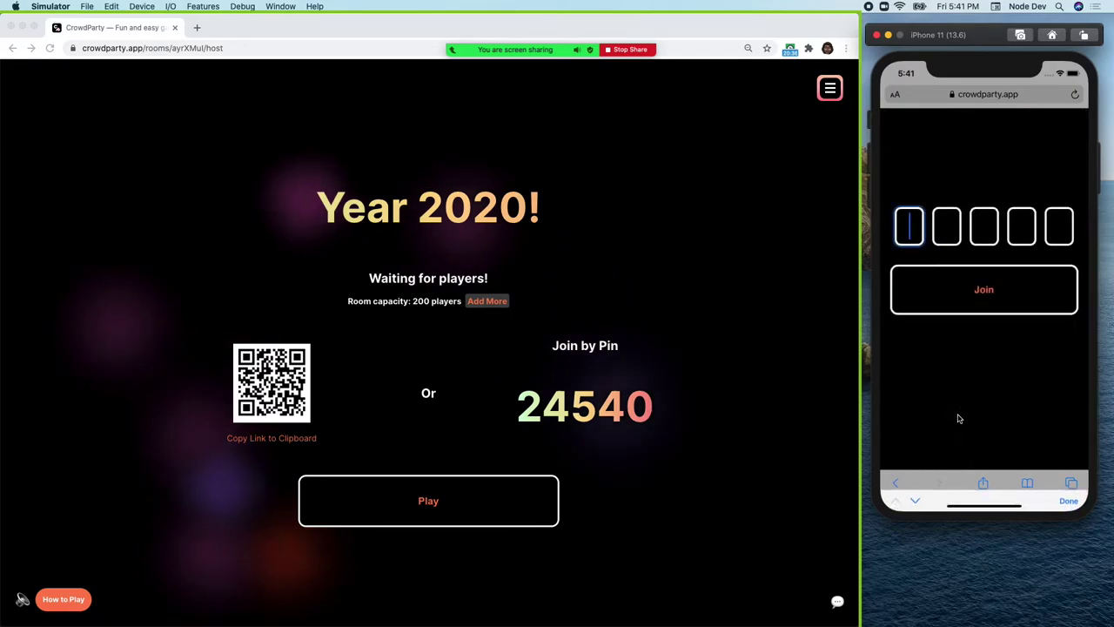
{"action": "left_click", "coordinate": [918, 238]}
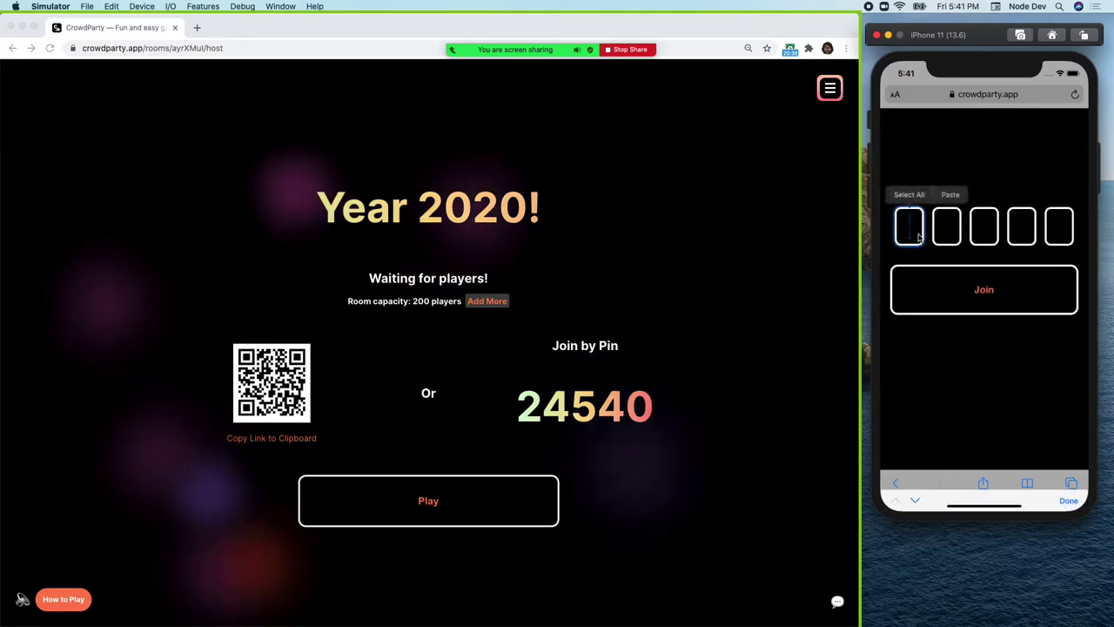
{"action": "type", "text": "24540"}
{"action": "left_click", "coordinate": [921, 285]}
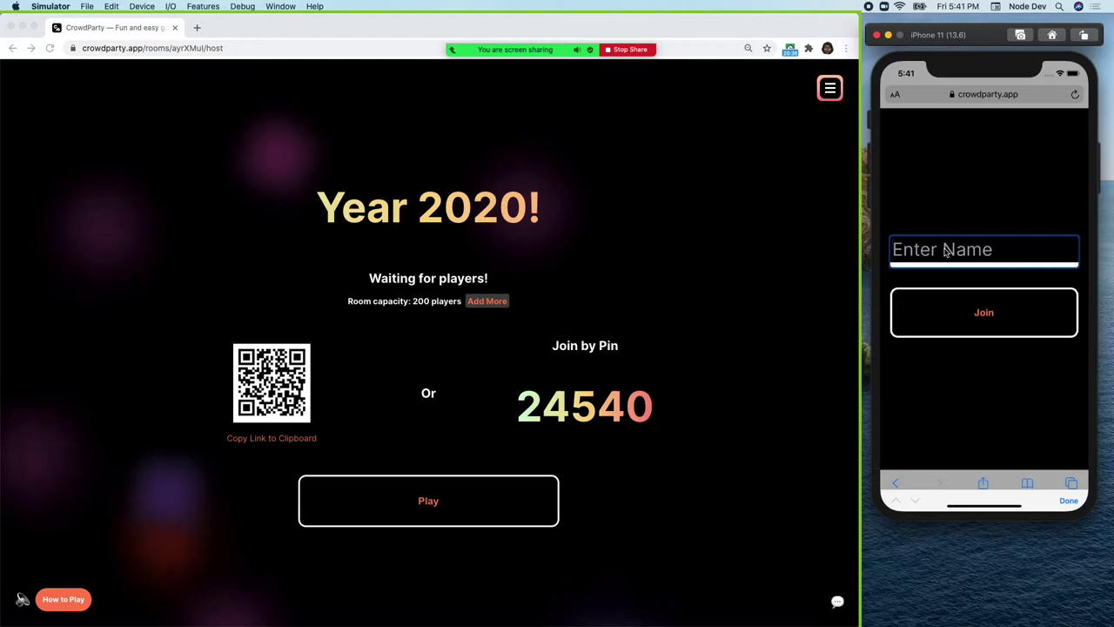
- Join the room as Justin, then bring the host room back to front
{"action": "type", "text": "Justi"}
{"action": "left_click", "coordinate": [939, 312]}
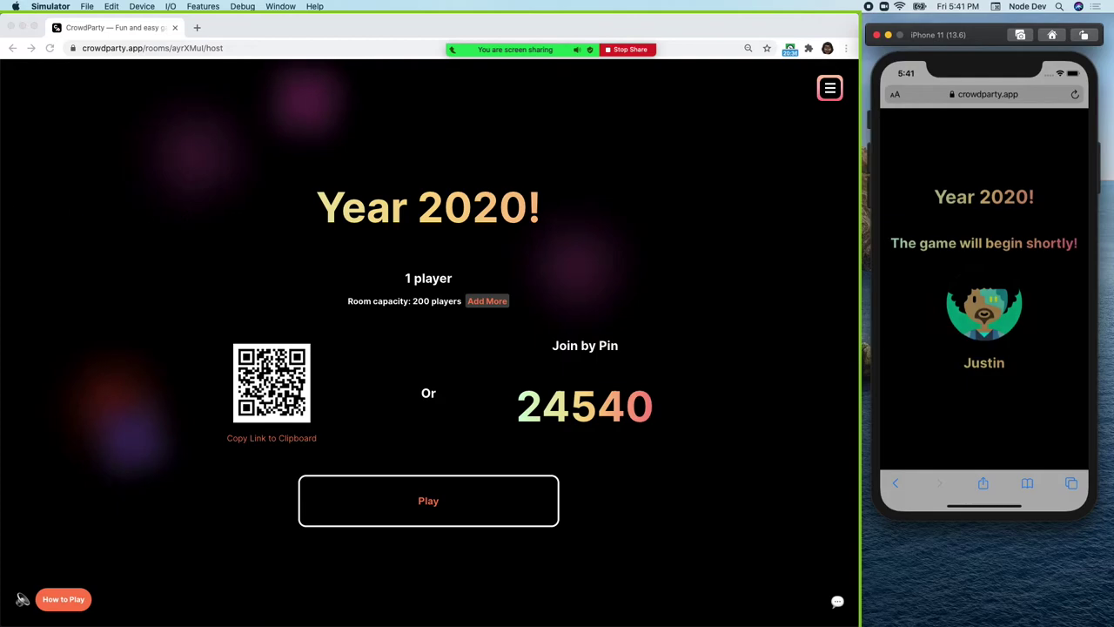
{"action": "left_click", "coordinate": [181, 210]}
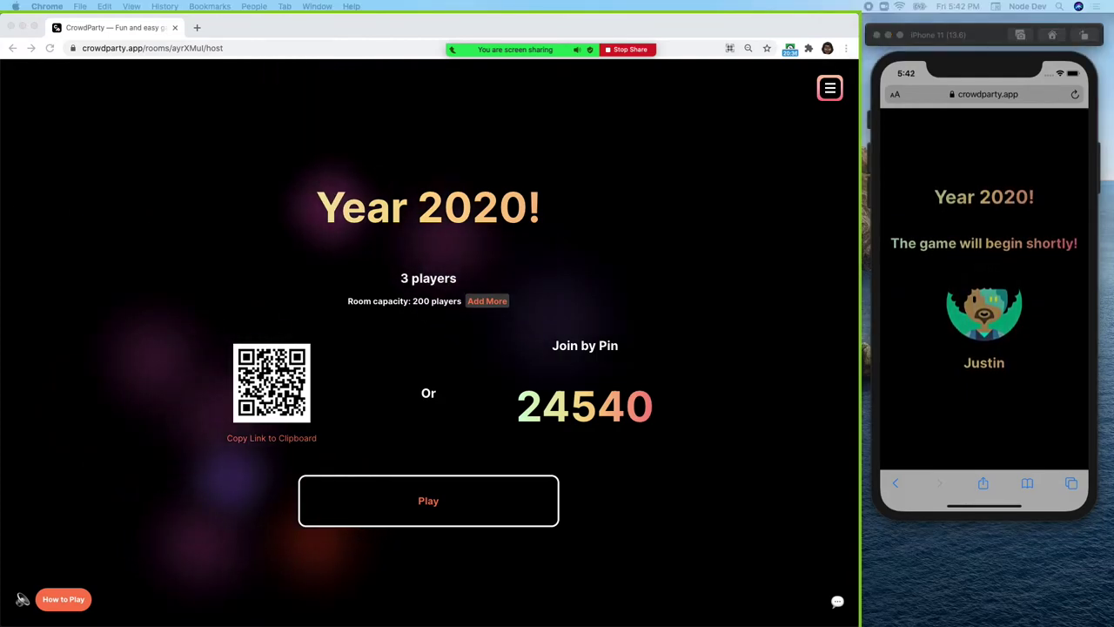
- Start the game from the lobby and confirm on the Before we begin screen
{"action": "left_click", "coordinate": [498, 510]}
{"action": "left_click", "coordinate": [499, 509]}
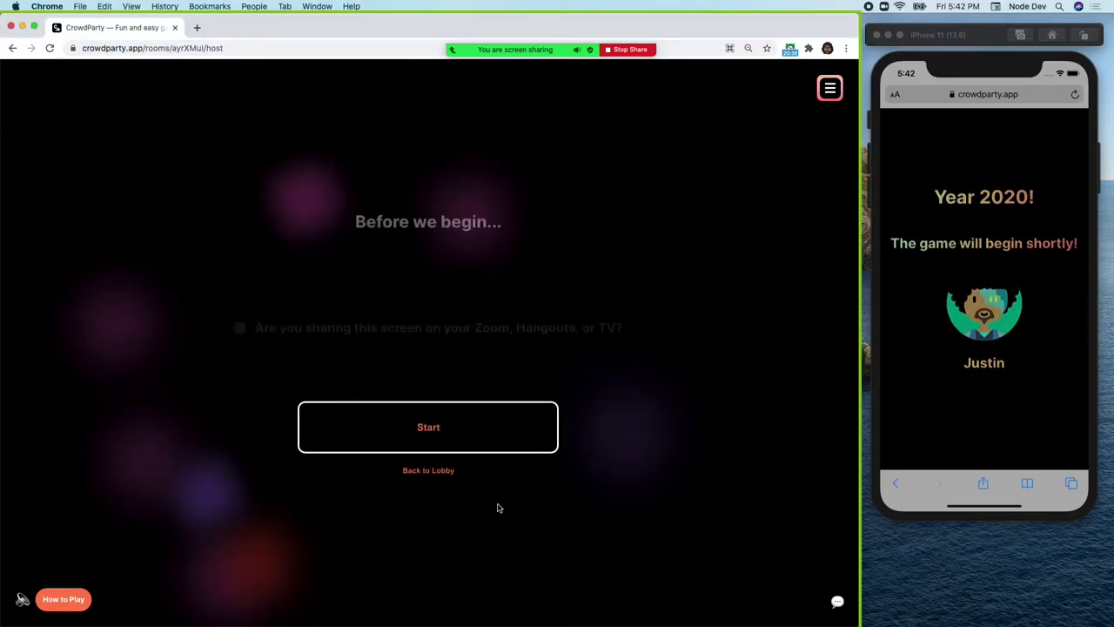
{"action": "left_click", "coordinate": [482, 448]}
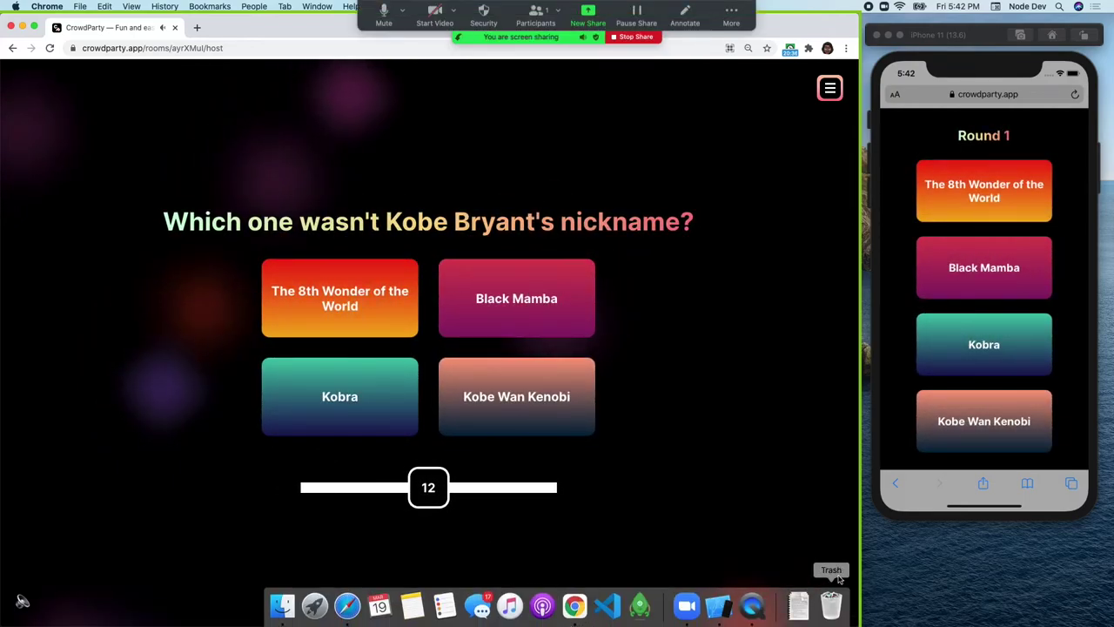
- Choose Kobe Wan Kenobi on the phone as Kobe Bryant's nickname
{"action": "left_click", "coordinate": [1002, 432]}
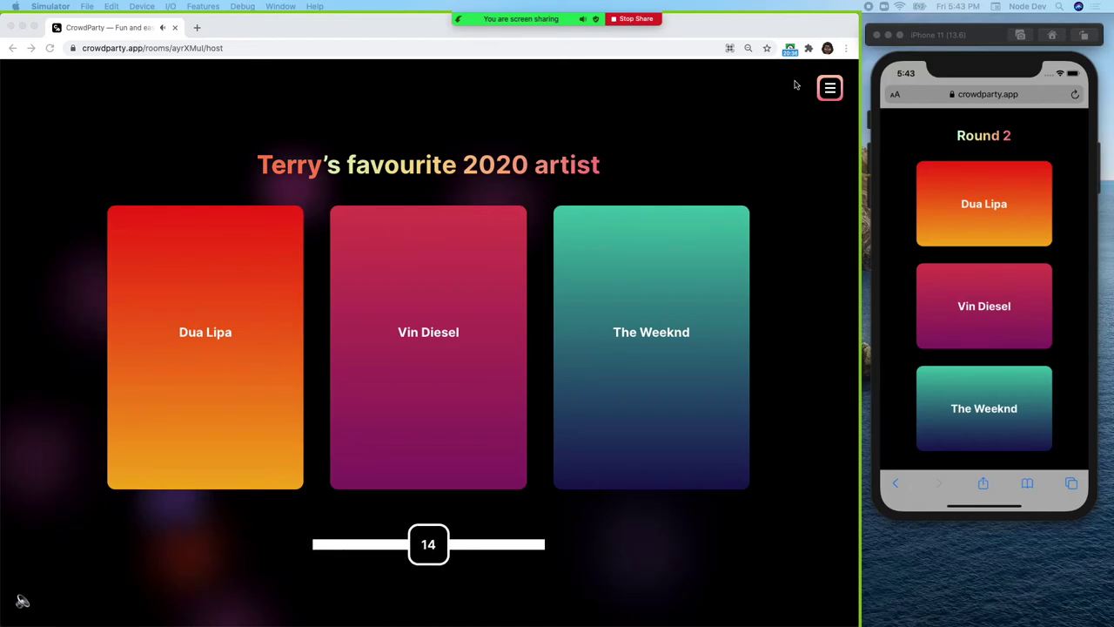
- Choose Vin Diesel on the phone as Terry's favourite 2020 artist
{"action": "left_click", "coordinate": [977, 312]}
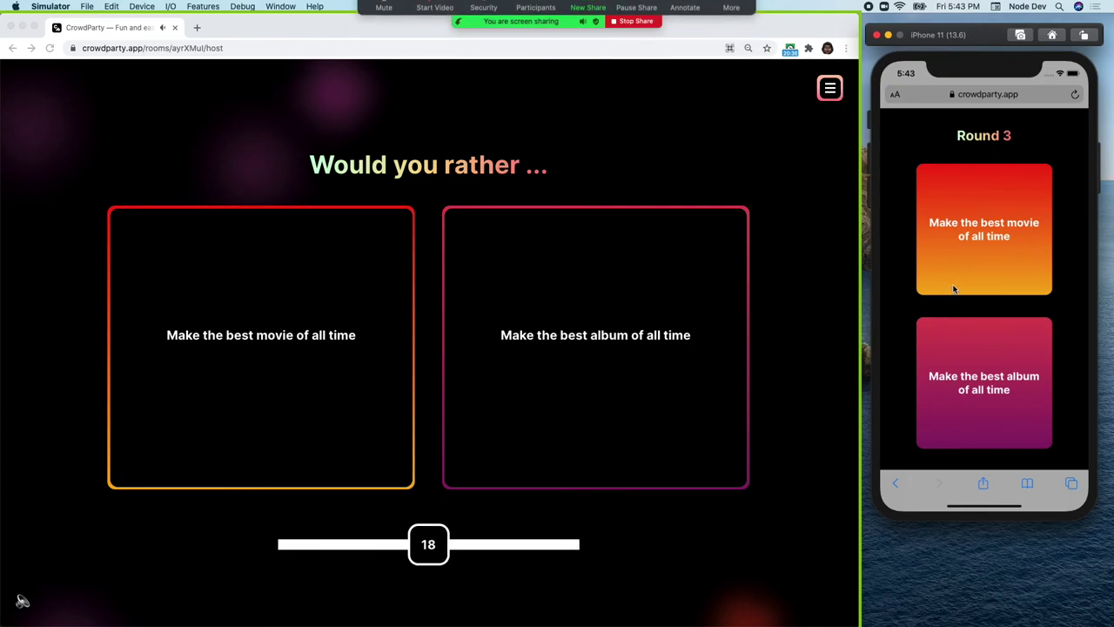
- Pick 'Make the best movie of all time' on the phone
{"action": "left_click", "coordinate": [954, 288]}
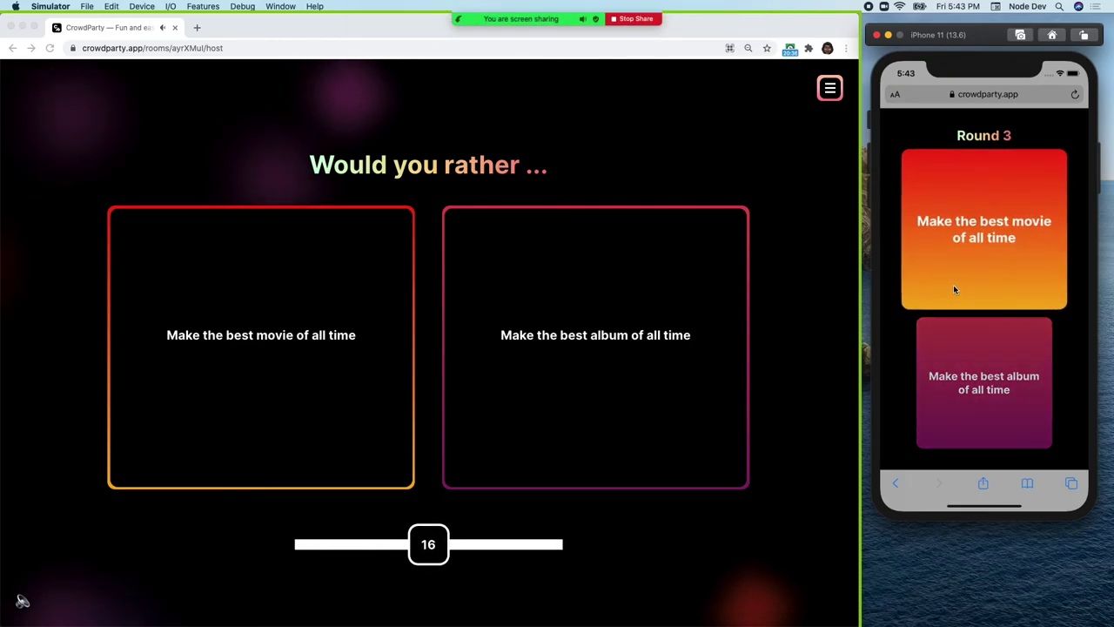